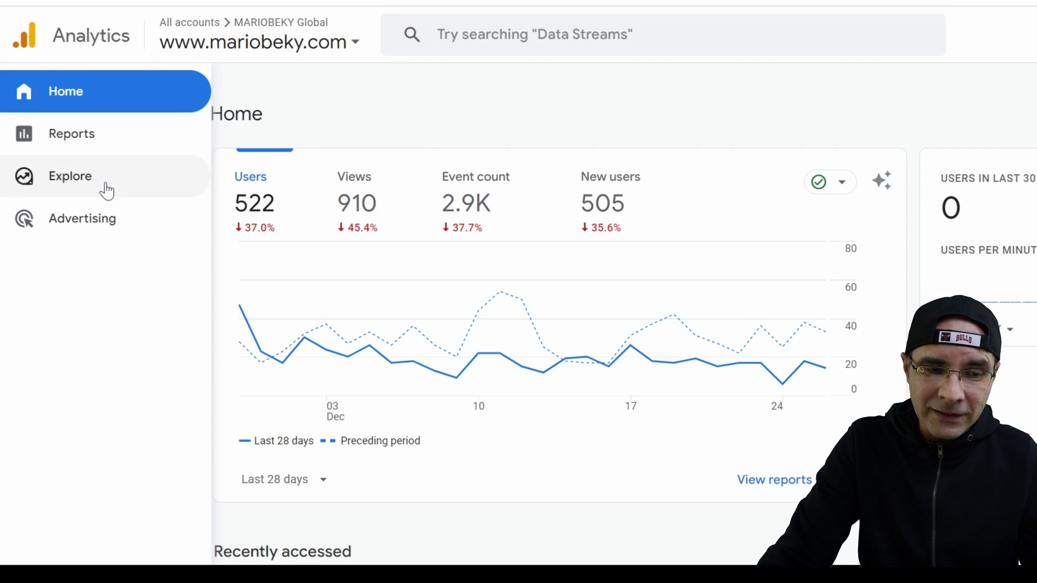
Step: Open the account picker and select the MARIOBEKY YouTube Channel account
{"action": "left_click", "coordinate": [256, 43]}
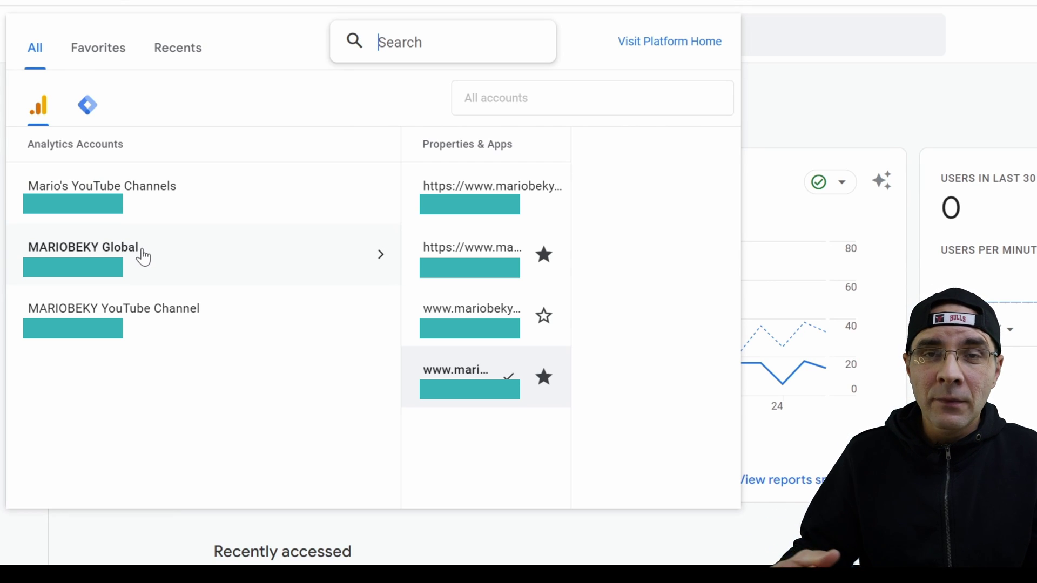
{"action": "left_click", "coordinate": [160, 318]}
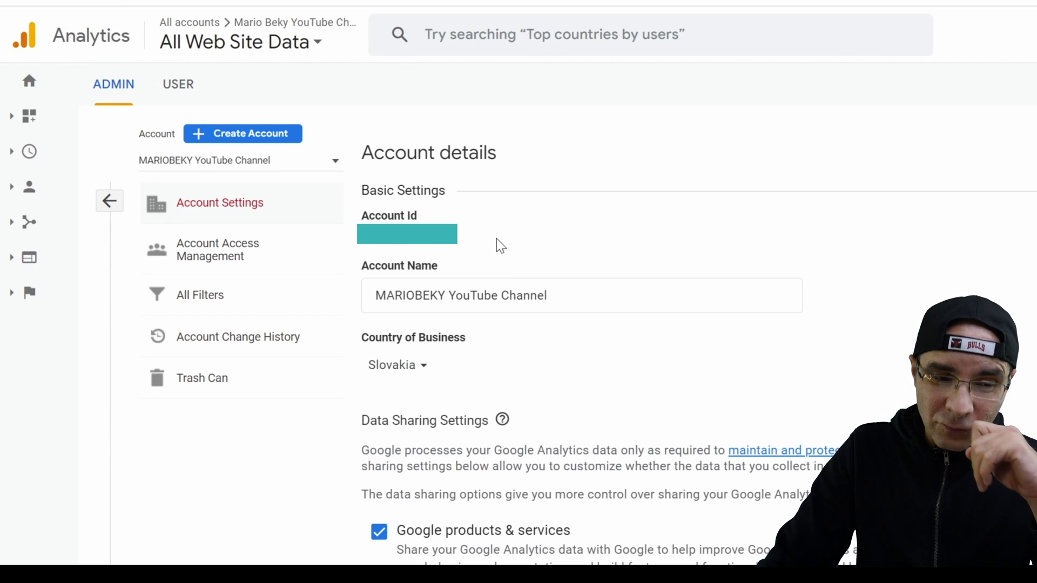
Step: Review the account list and keep MARIOBEKY YouTube Channel as the account to manage
{"action": "left_click", "coordinate": [303, 162]}
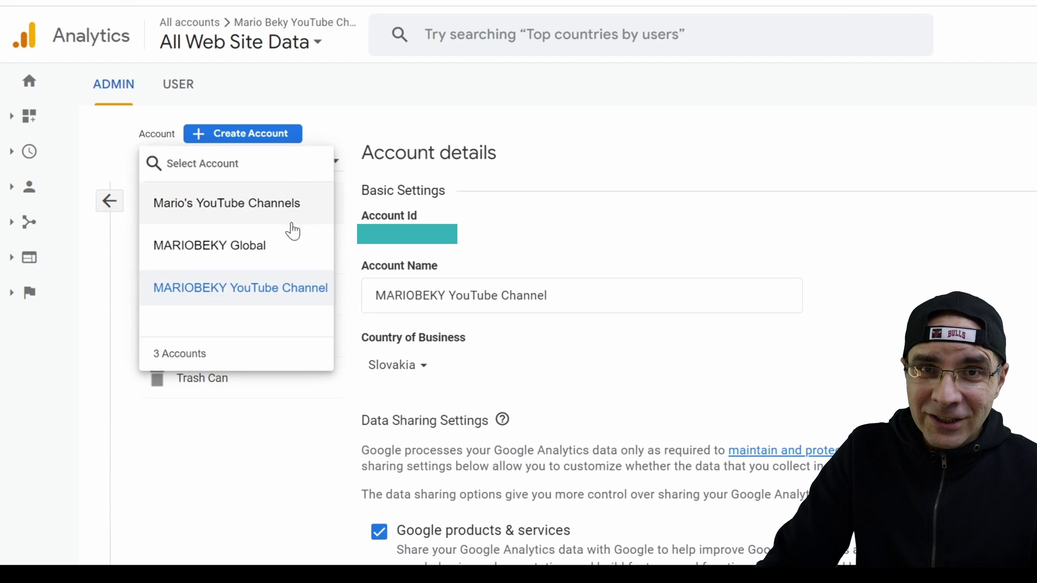
{"action": "left_click", "coordinate": [300, 305]}
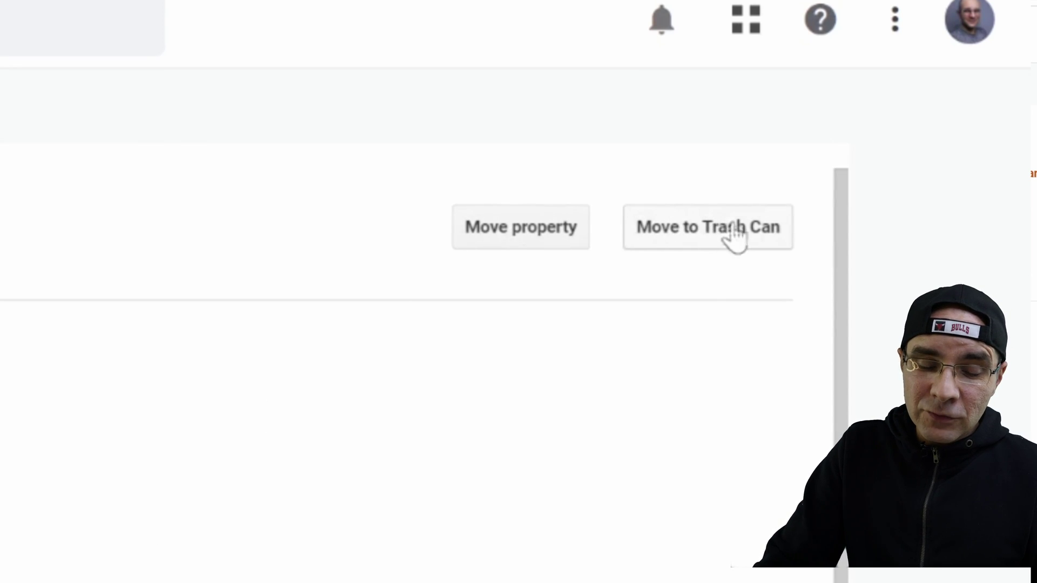
Step: Move the MARIOBEKY YouTube Channel account to the trash and confirm the warning
{"action": "left_click", "coordinate": [710, 236]}
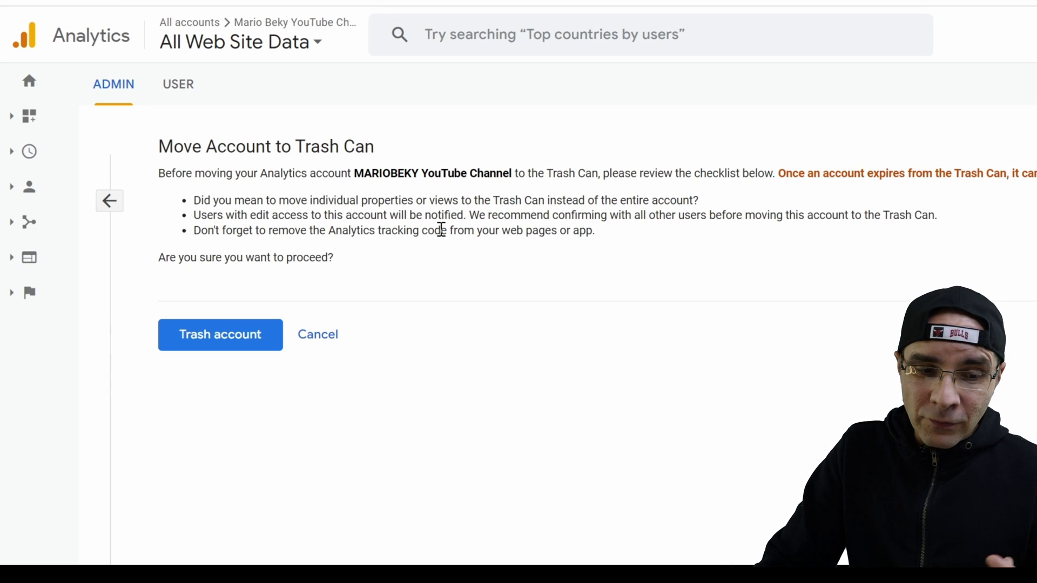
{"action": "left_click", "coordinate": [108, 198]}
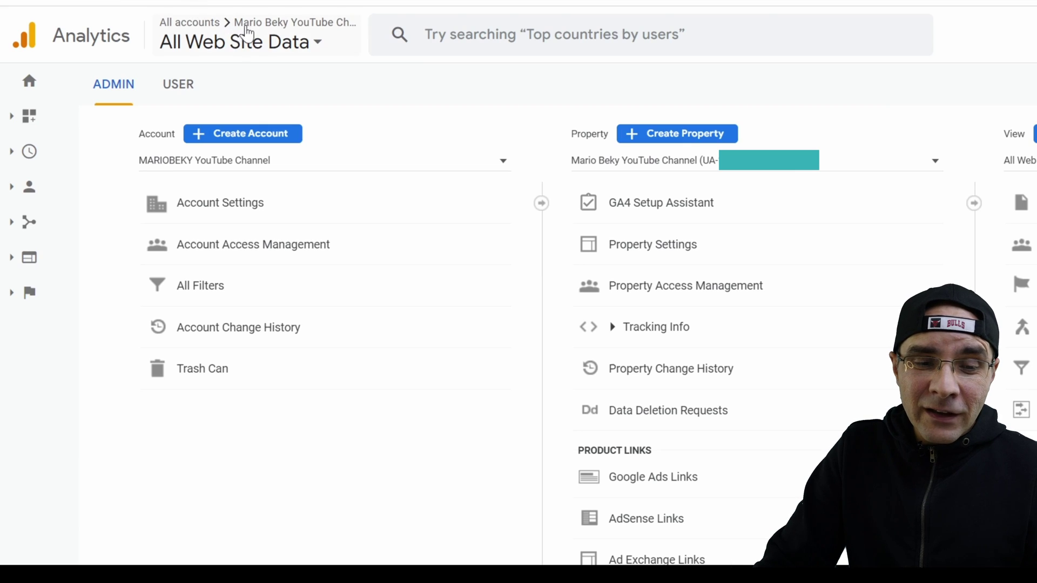
{"action": "left_click", "coordinate": [270, 204]}
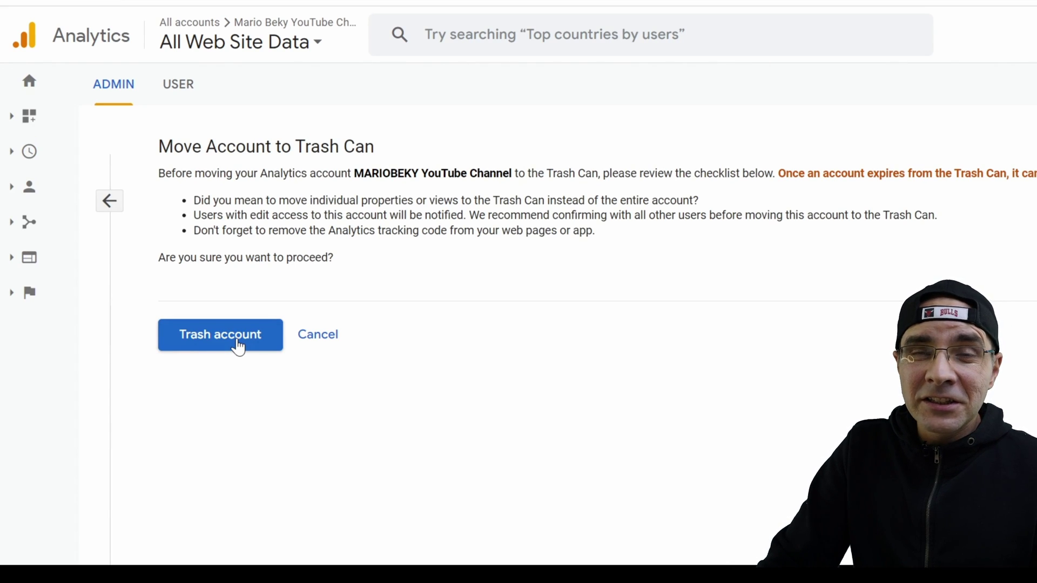
{"action": "left_click", "coordinate": [238, 342]}
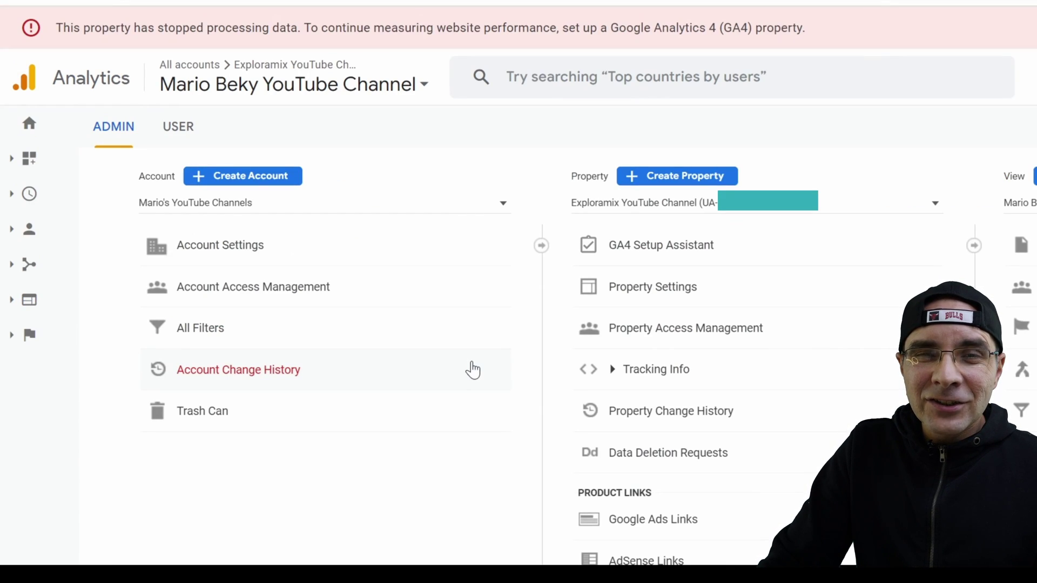
Step: Check that MARIOBEKY YouTube Channel appears struck through in the account list, then close it
{"action": "left_click", "coordinate": [432, 201]}
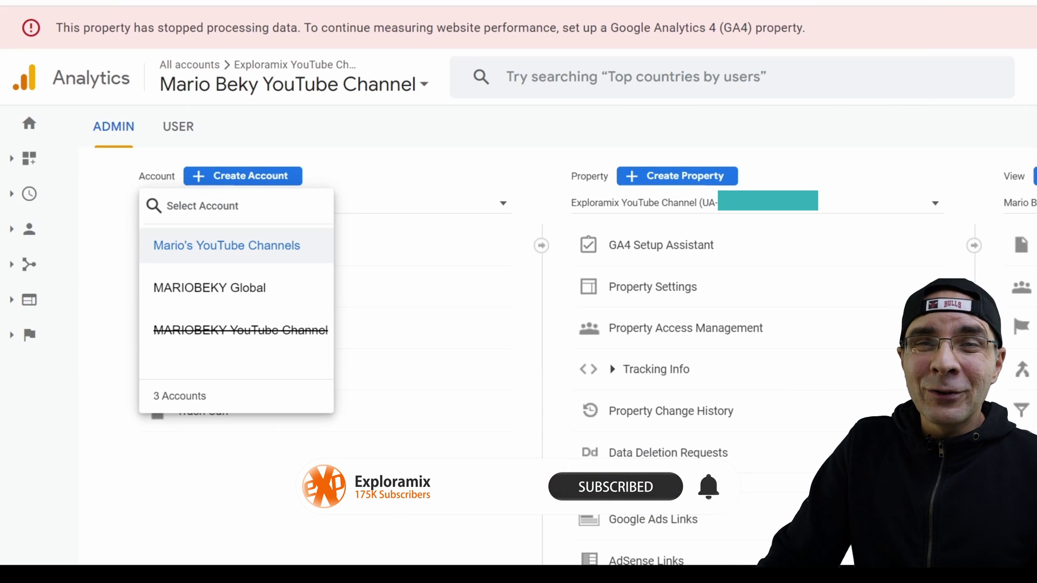
{"action": "key", "text": "Return"}
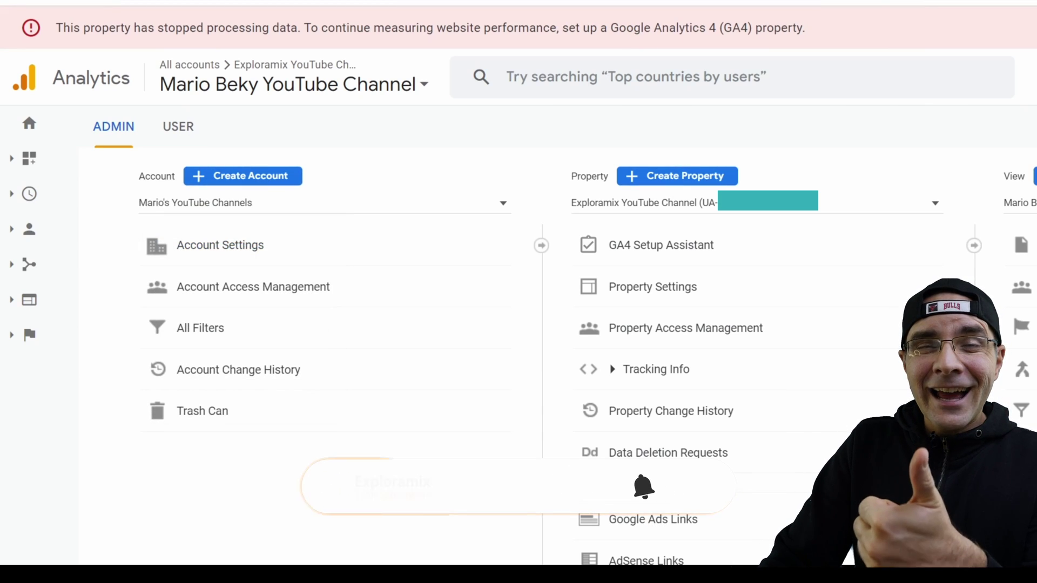